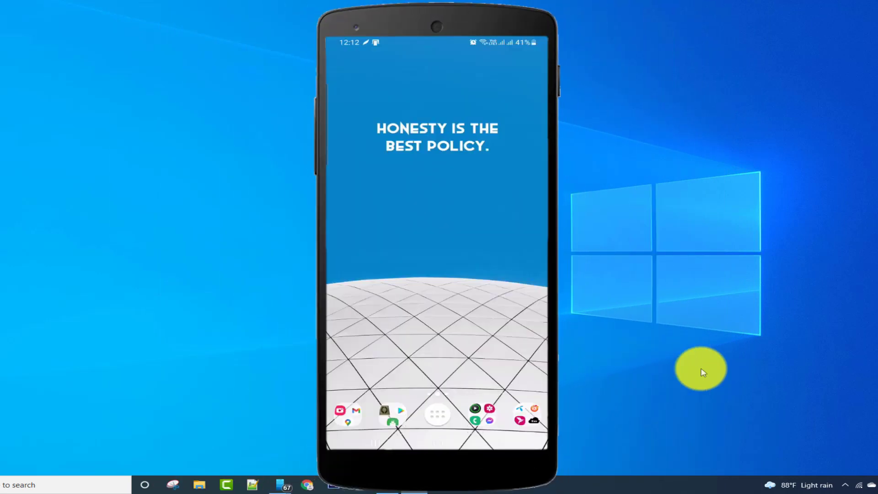
Step: Search the Play Store for 'screenshot touch' and install the Screenshot touch app
{"action": "left_click", "coordinate": [398, 414]}
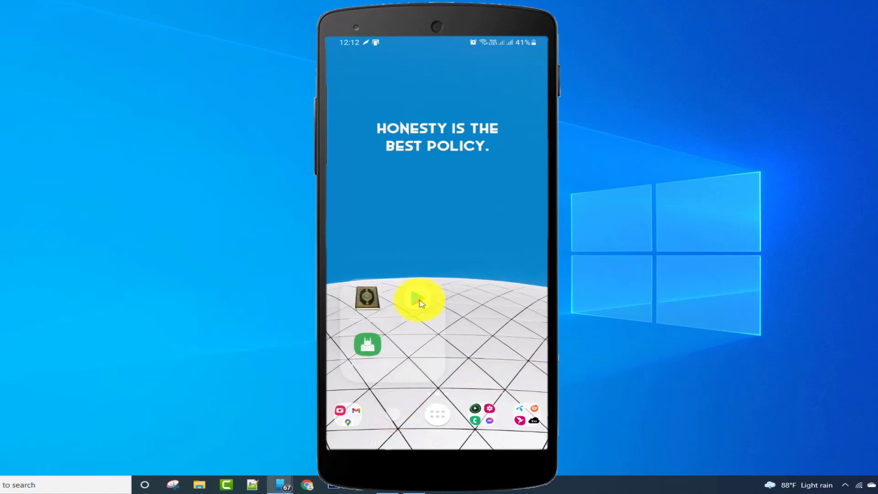
{"action": "left_click", "coordinate": [420, 302]}
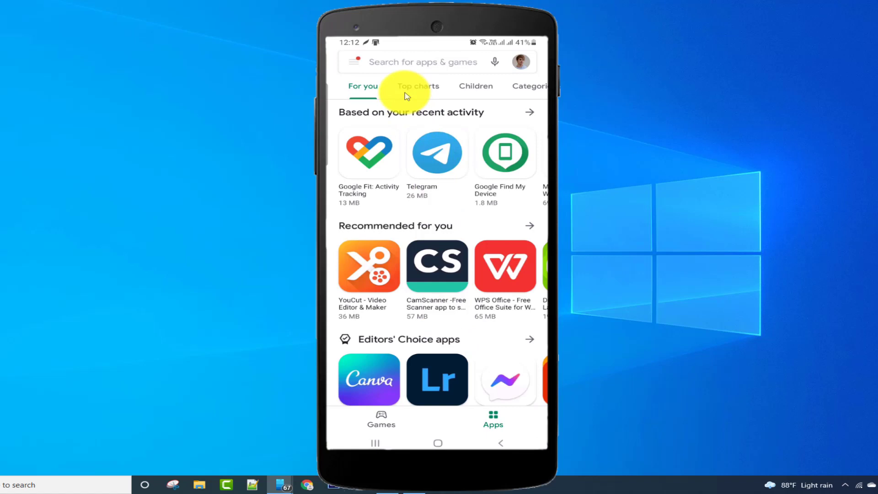
{"action": "left_click", "coordinate": [413, 66]}
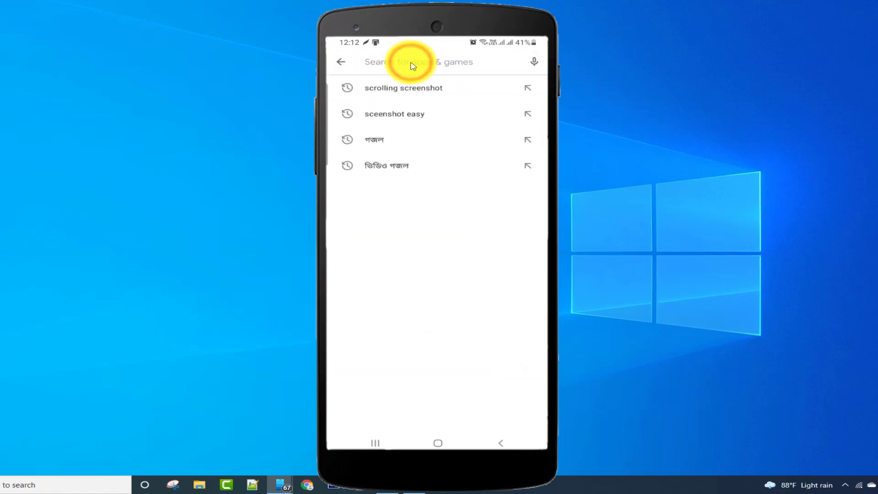
{"action": "type", "text": "scre"}
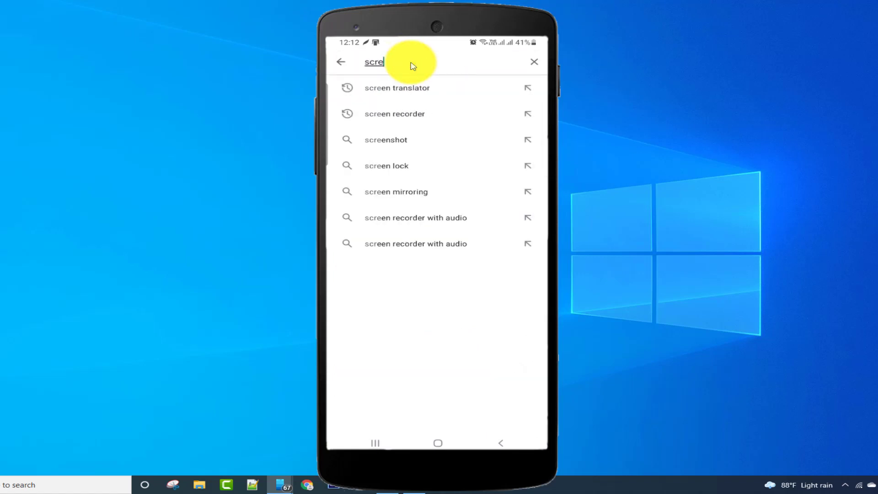
{"action": "type", "text": "enshot t"}
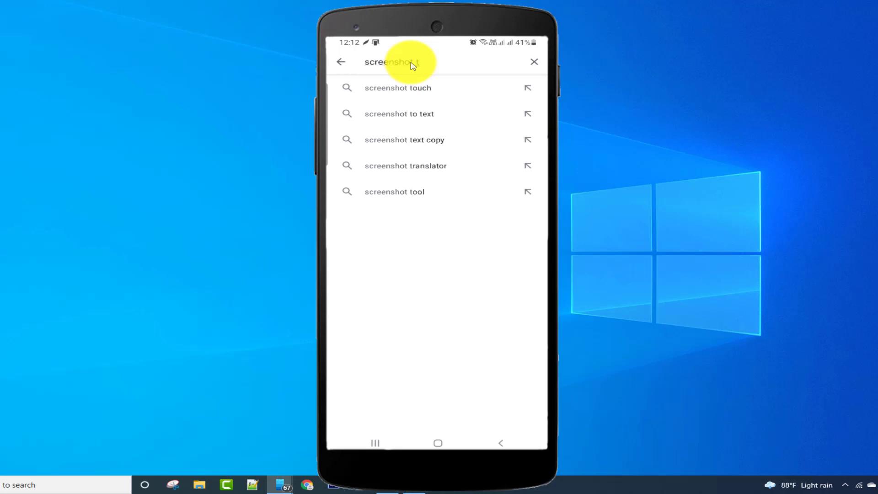
{"action": "type", "text": "ouch"}
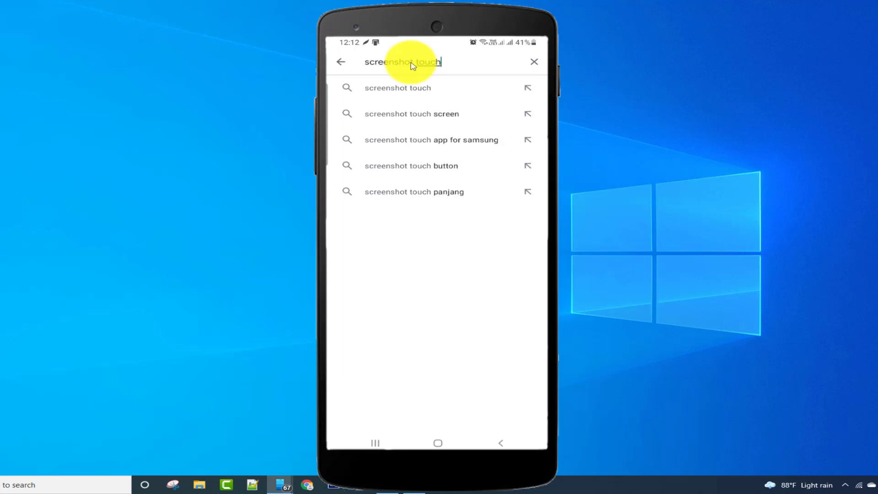
{"action": "left_click", "coordinate": [417, 90]}
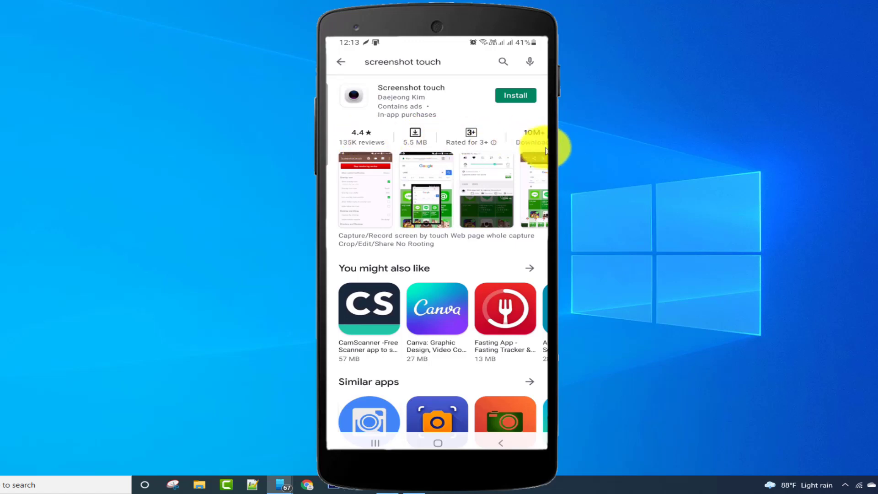
{"action": "left_click", "coordinate": [511, 96]}
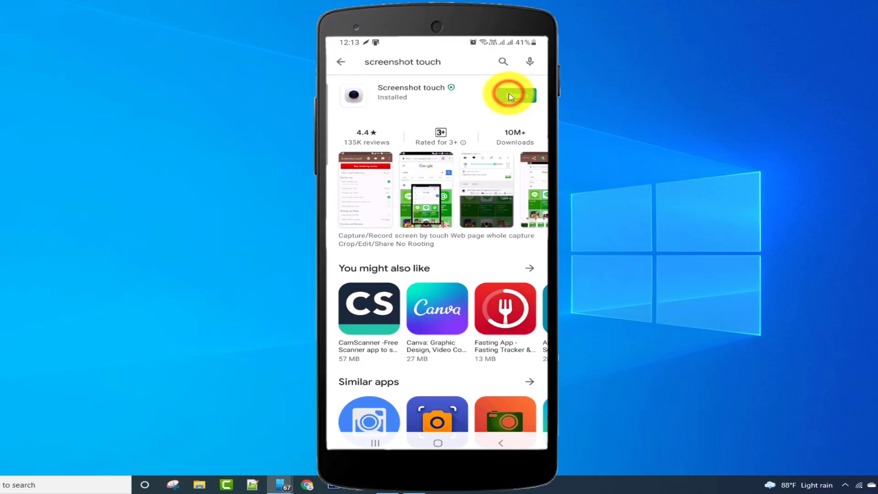
Step: Open Screenshot touch, dismiss the Guide for beginners, and start the capture monitoring service
{"action": "left_click", "coordinate": [511, 96]}
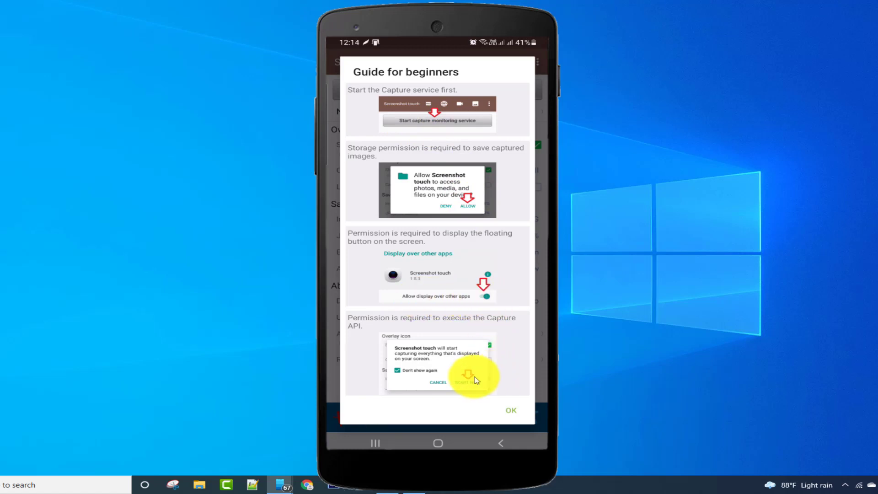
{"action": "left_click", "coordinate": [511, 411]}
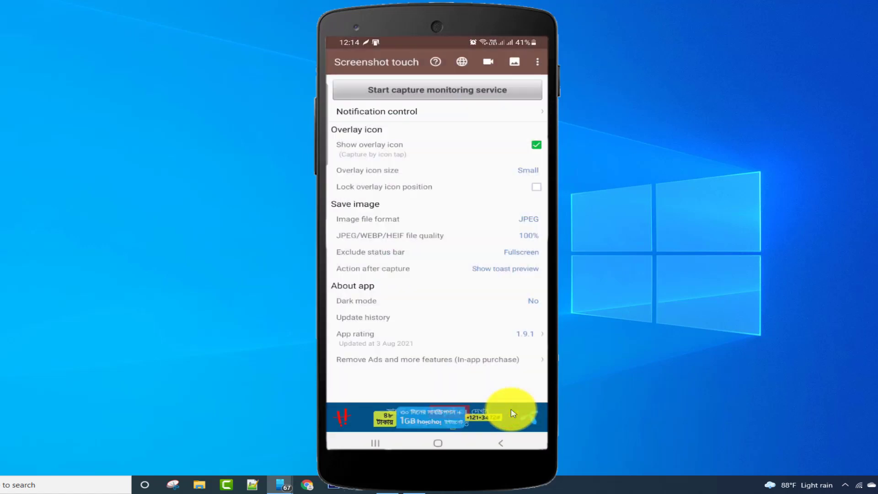
{"action": "left_click", "coordinate": [417, 92]}
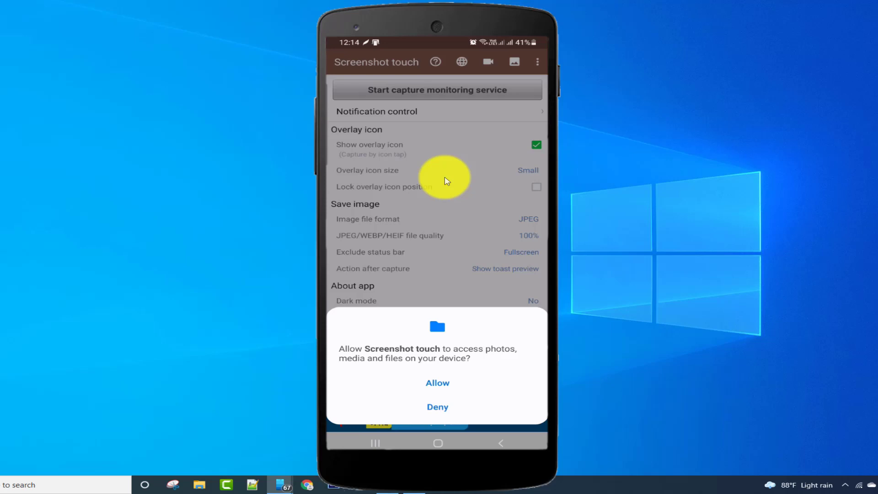
Step: Allow file access and switch on 'Appear on top' for Screenshot touch in Settings
{"action": "left_click", "coordinate": [437, 384]}
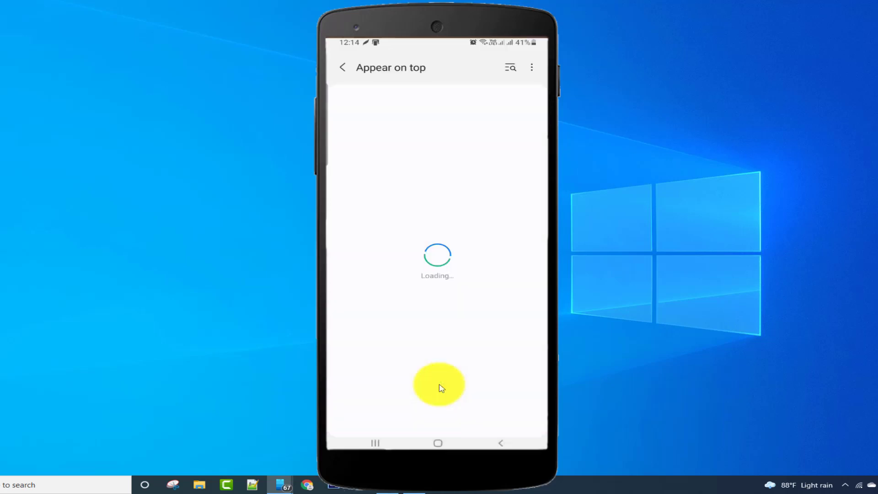
{"action": "scroll", "coordinate": [510, 118], "scroll_direction": "down", "scroll_amount": 1}
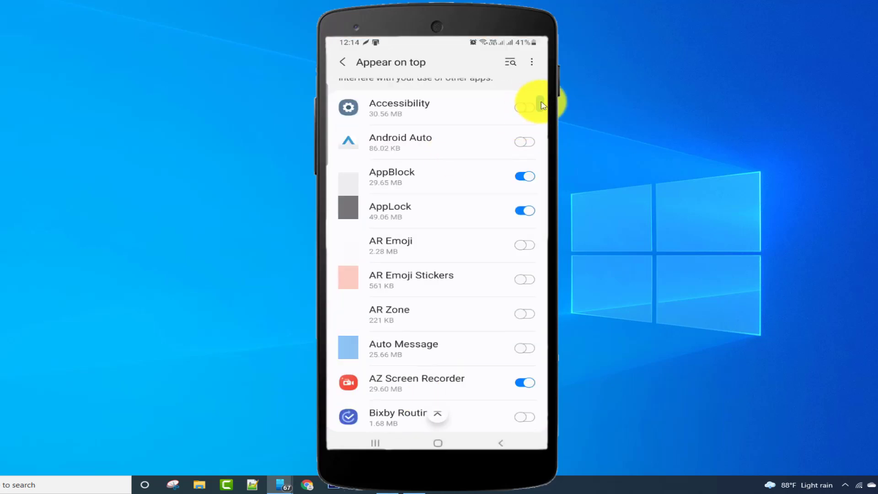
{"action": "left_click_drag", "start_coordinate": [543, 105], "coordinate": [558, 292]}
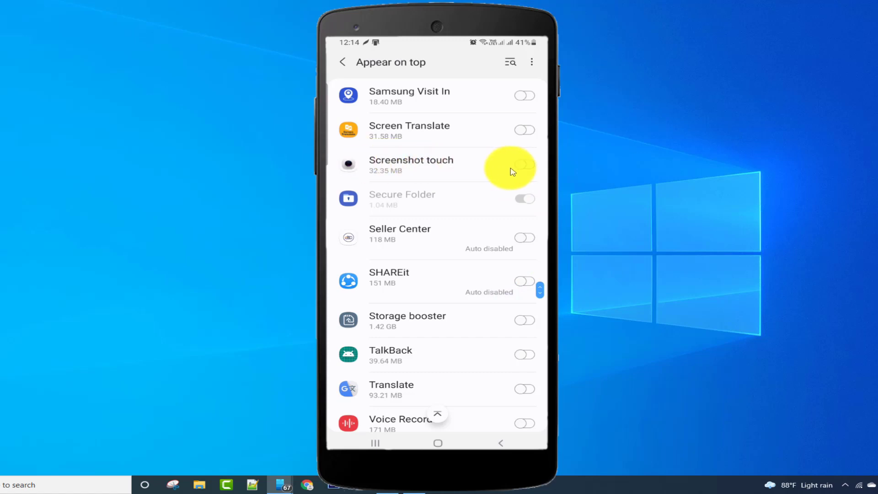
{"action": "left_click", "coordinate": [530, 168]}
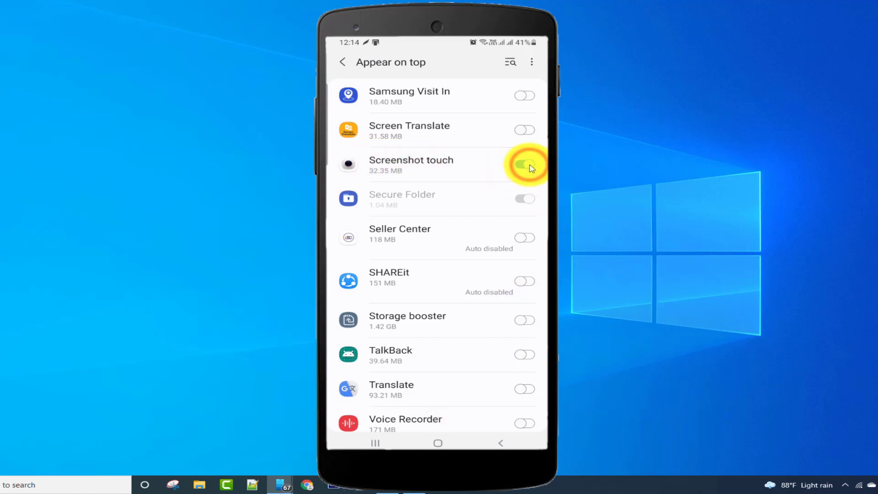
{"action": "left_click", "coordinate": [503, 444]}
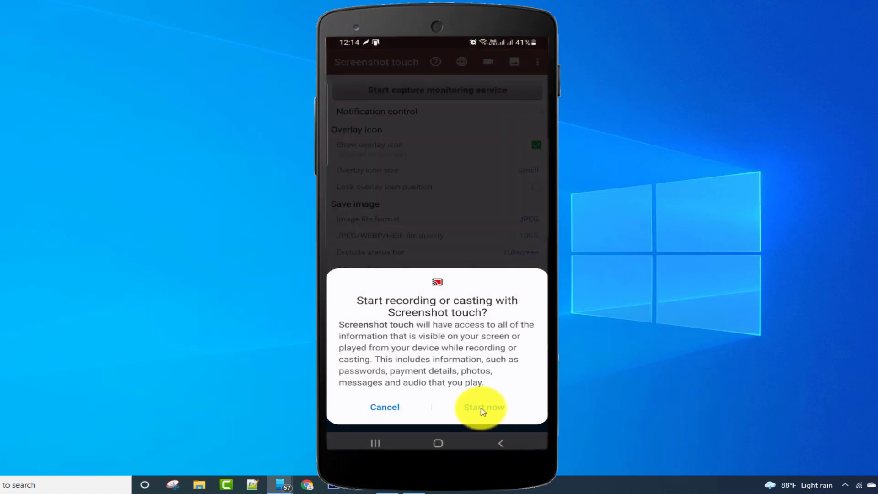
Step: Start screen capturing, set image format to PNG, and exclude status and navigation bars
{"action": "left_click", "coordinate": [481, 408]}
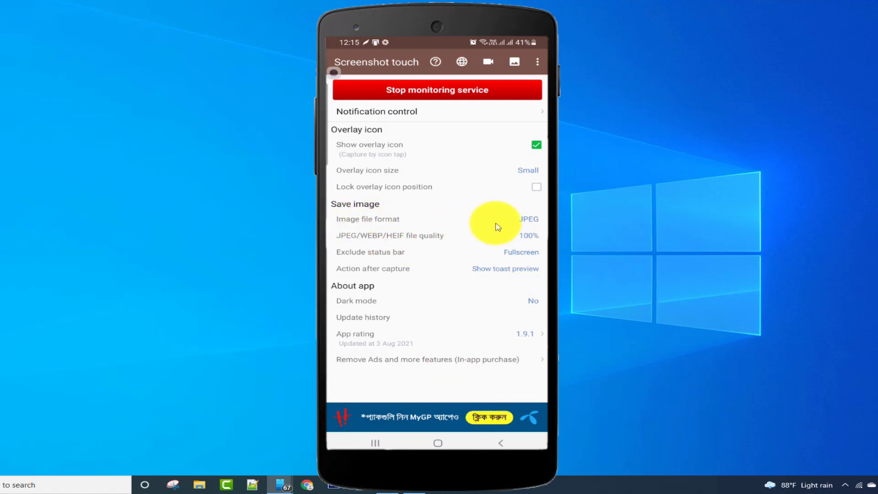
{"action": "left_click", "coordinate": [536, 220]}
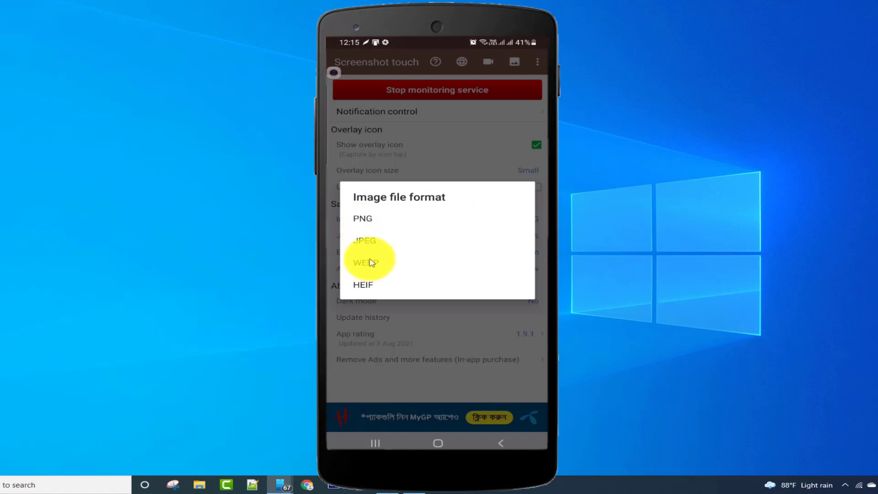
{"action": "left_click", "coordinate": [378, 219]}
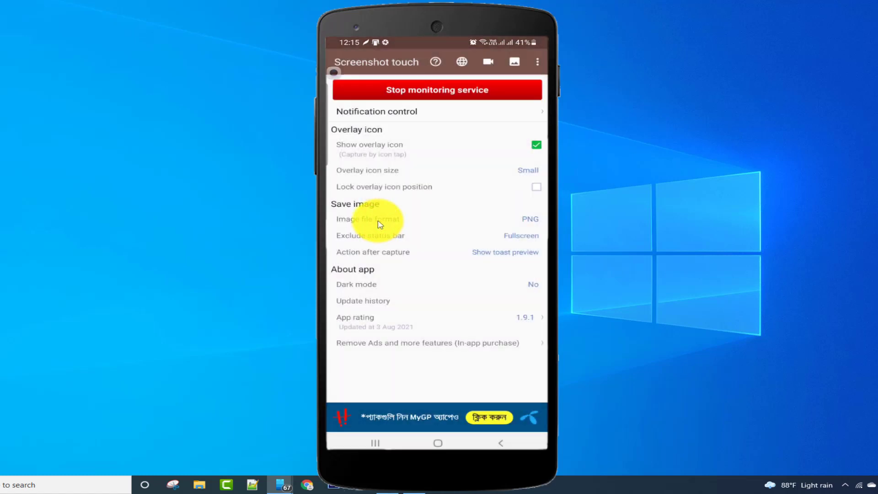
{"action": "left_click", "coordinate": [513, 242]}
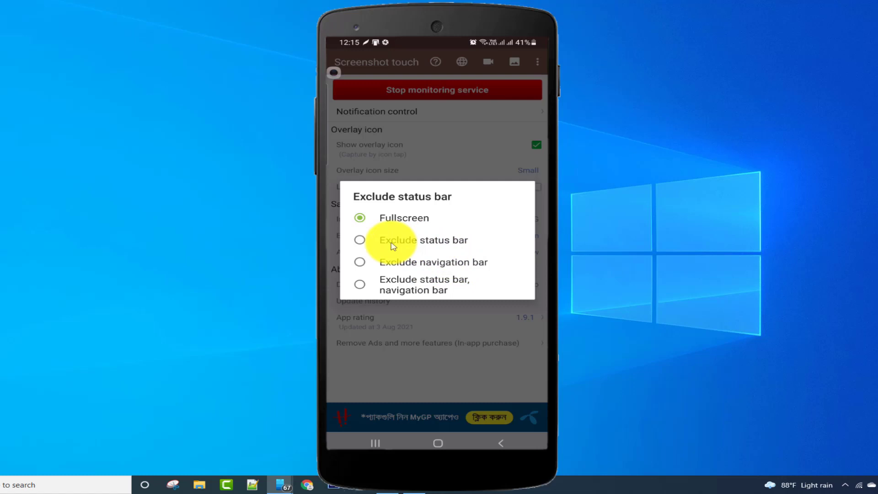
{"action": "left_click", "coordinate": [394, 279]}
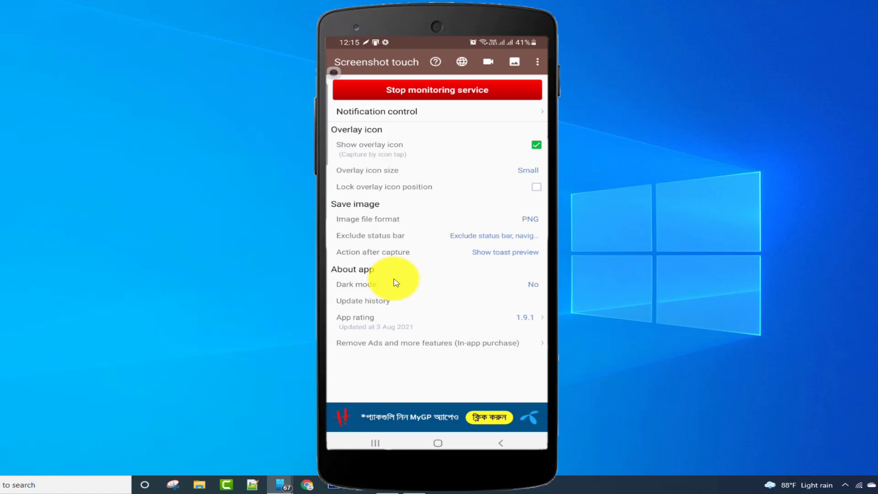
Step: Load youtube.com/c/tech in the web page capture browser
{"action": "left_click", "coordinate": [460, 62]}
{"action": "left_click", "coordinate": [430, 66]}
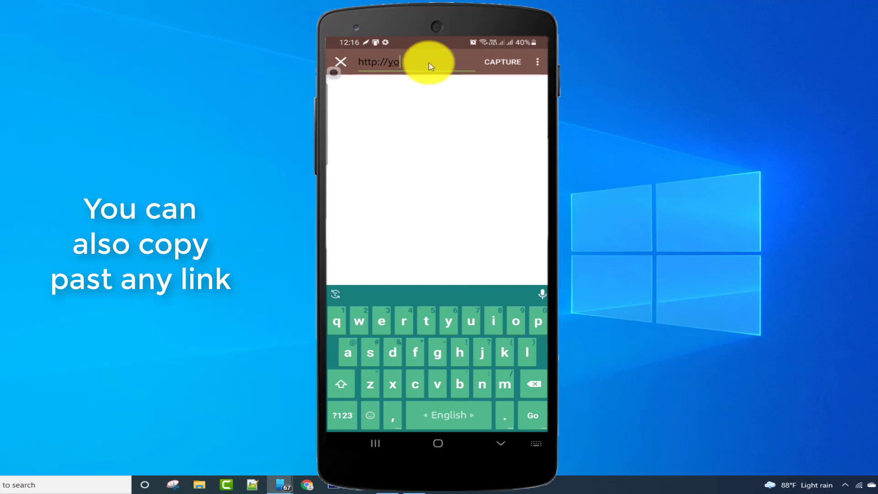
{"action": "type", "text": "youtube.com/c/techvideos"}
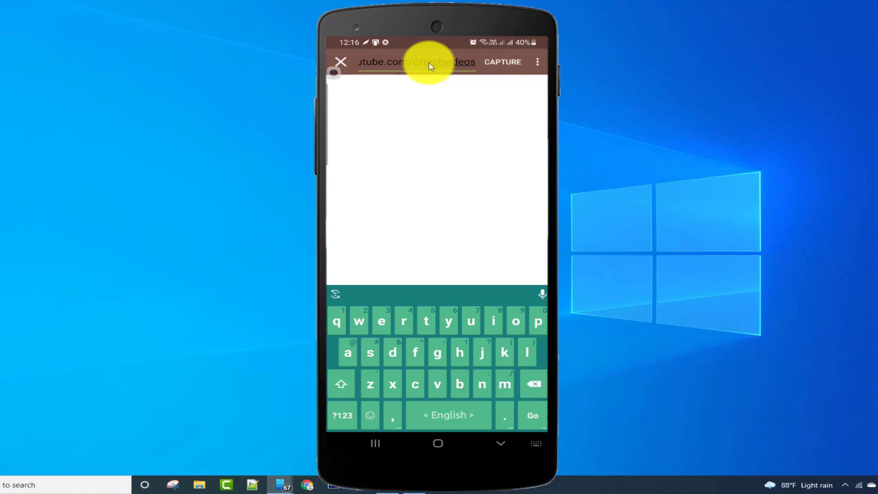
{"action": "key", "text": "Return"}
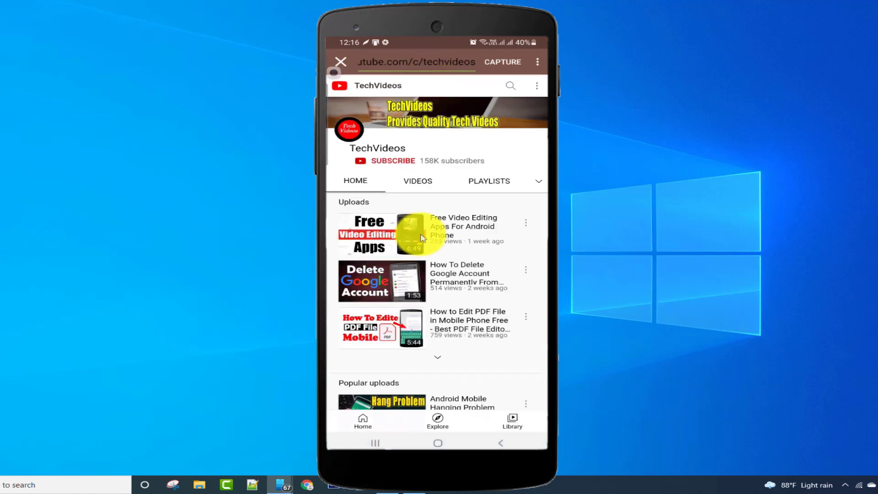
Step: Expand the Popular uploads and Created playlists lists, then return to the page top
{"action": "scroll", "coordinate": [416, 231], "scroll_direction": "down", "scroll_amount": 6}
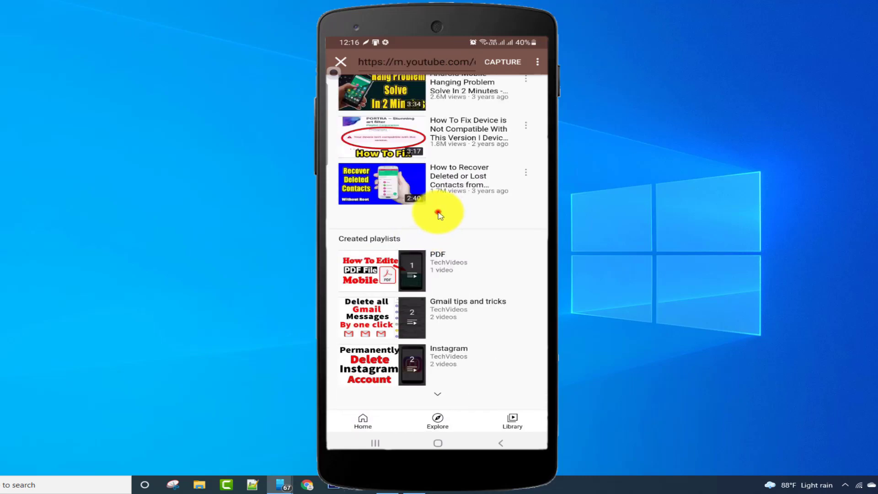
{"action": "left_click", "coordinate": [438, 213]}
{"action": "left_click", "coordinate": [436, 393]}
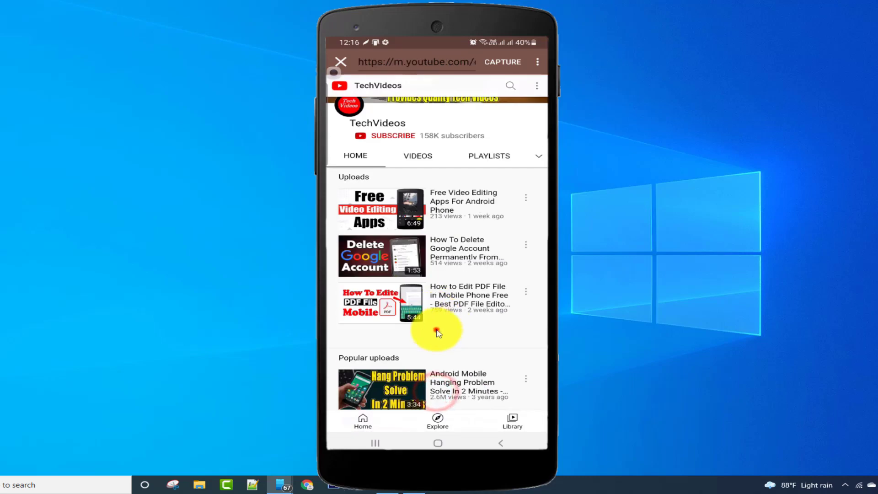
{"action": "scroll", "coordinate": [445, 283], "scroll_direction": "down", "scroll_amount": 8}
{"action": "scroll", "coordinate": [454, 284], "scroll_direction": "down", "scroll_amount": 3}
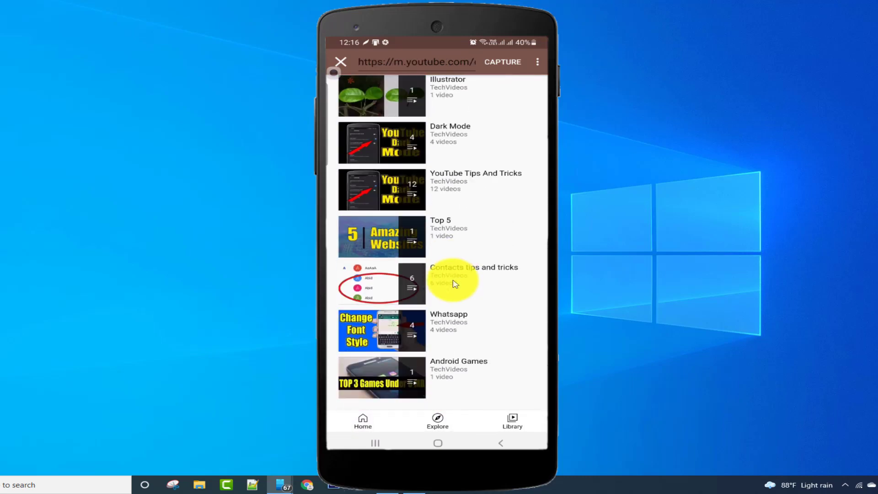
{"action": "scroll", "coordinate": [454, 283], "scroll_direction": "up", "scroll_amount": 10}
{"action": "scroll", "coordinate": [454, 283], "scroll_direction": "up", "scroll_amount": 5}
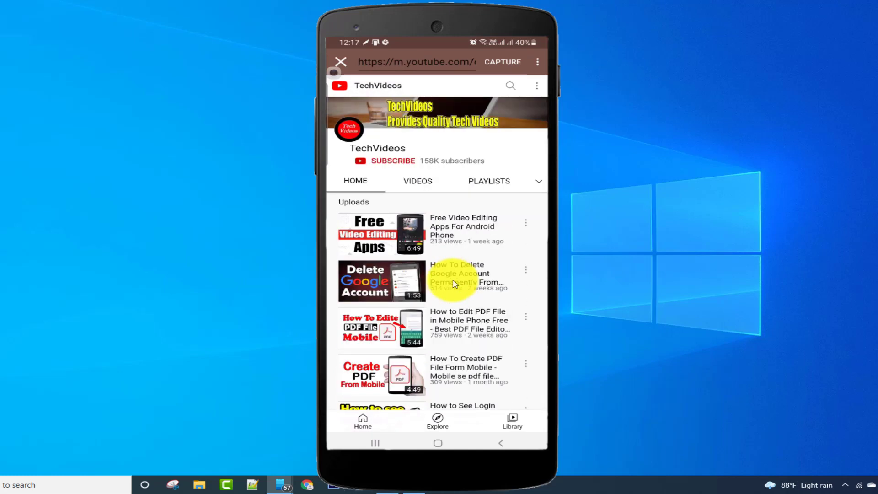
Step: Capture the whole TechVideos channel page and inspect the long screenshot
{"action": "left_click", "coordinate": [496, 64]}
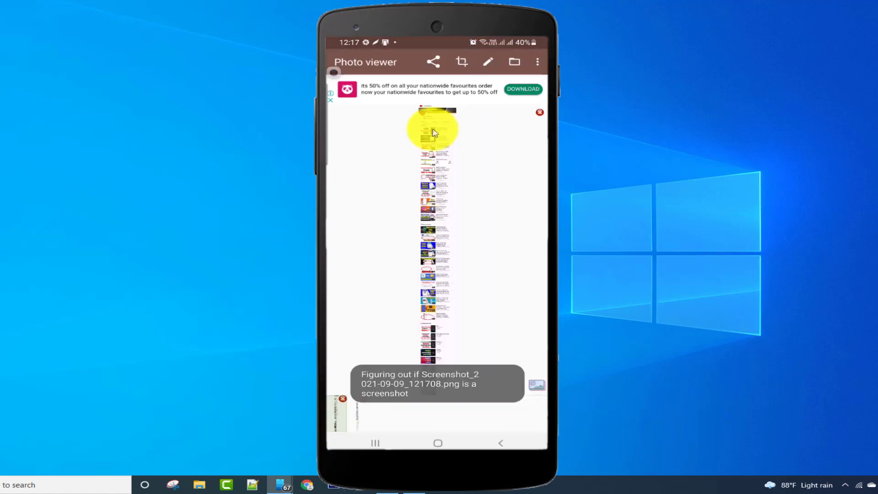
{"action": "double_click", "coordinate": [434, 132]}
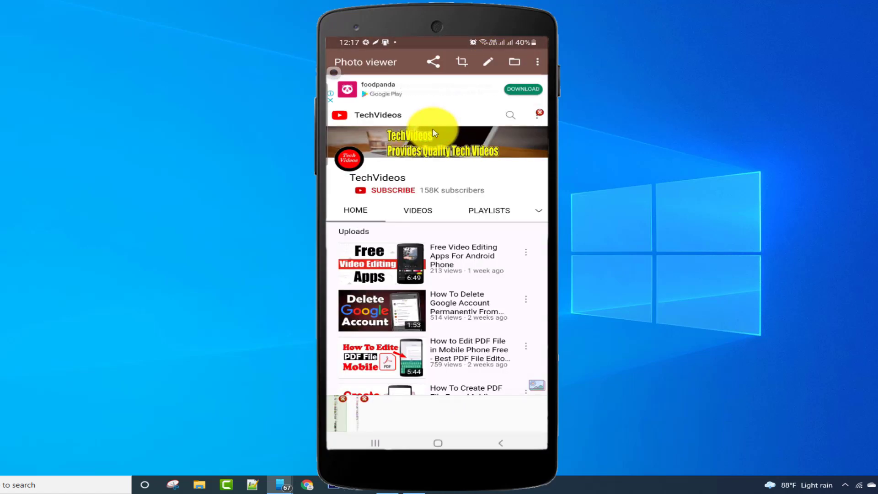
{"action": "scroll", "coordinate": [441, 259], "scroll_direction": "down", "scroll_amount": 10}
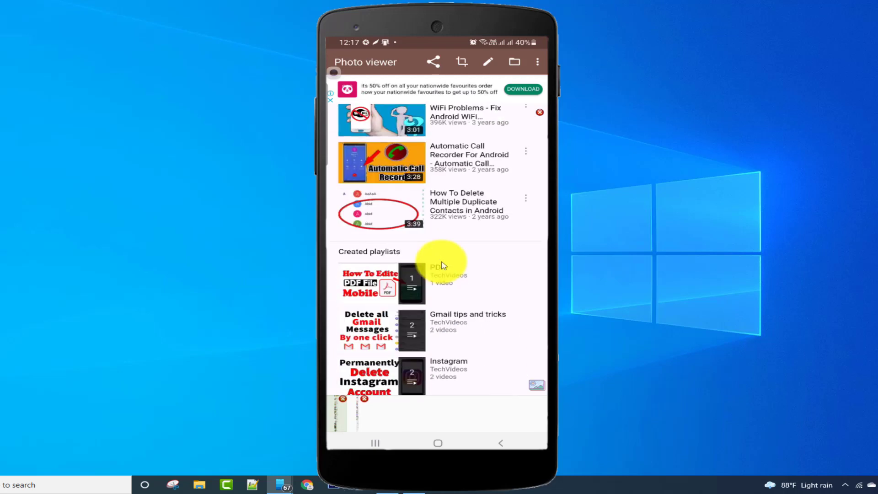
{"action": "scroll", "coordinate": [443, 266], "scroll_direction": "up", "scroll_amount": 10}
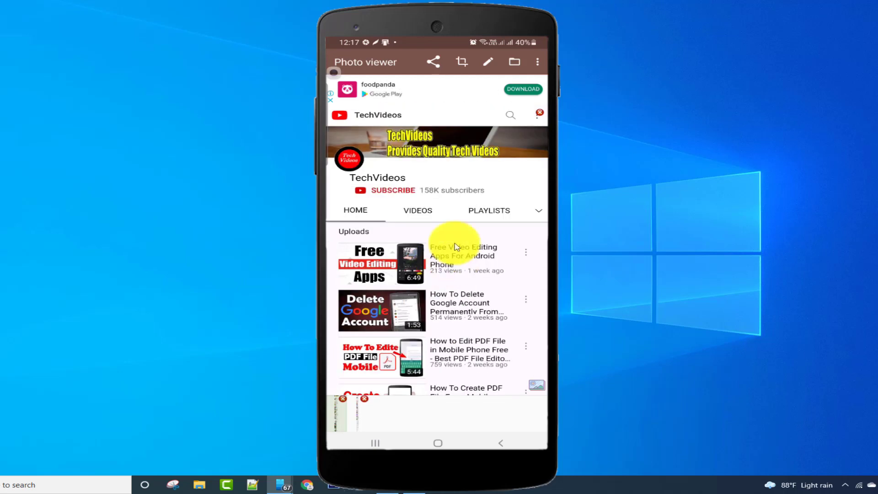
Step: Extend the crop box to the image bottom and save the cropped screenshot
{"action": "left_click", "coordinate": [462, 66]}
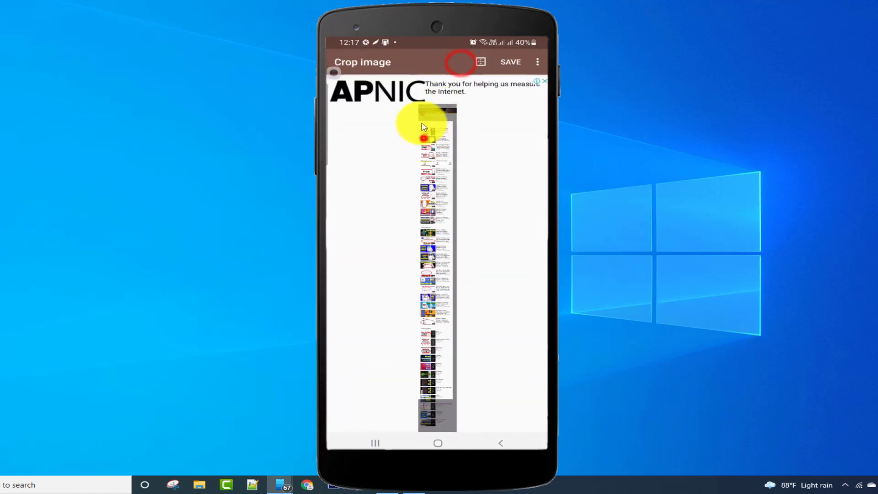
{"action": "left_click", "coordinate": [416, 130]}
{"action": "left_click_drag", "start_coordinate": [451, 398], "coordinate": [457, 434]}
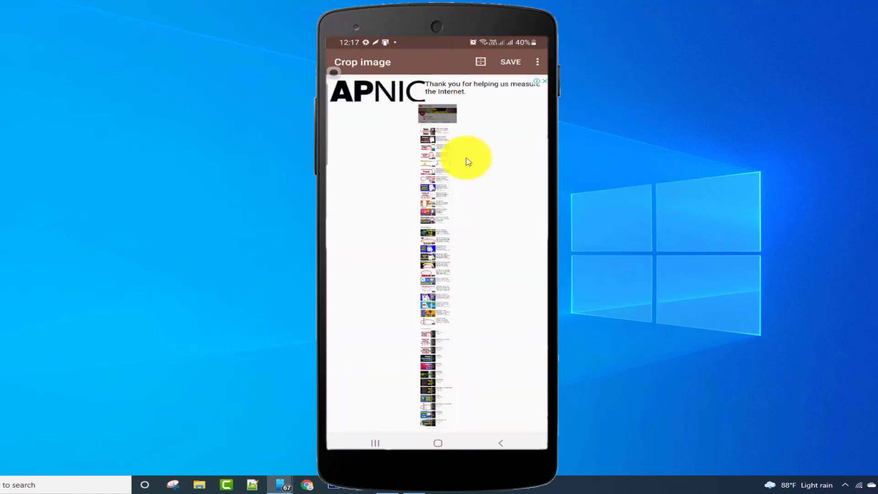
{"action": "left_click", "coordinate": [512, 62]}
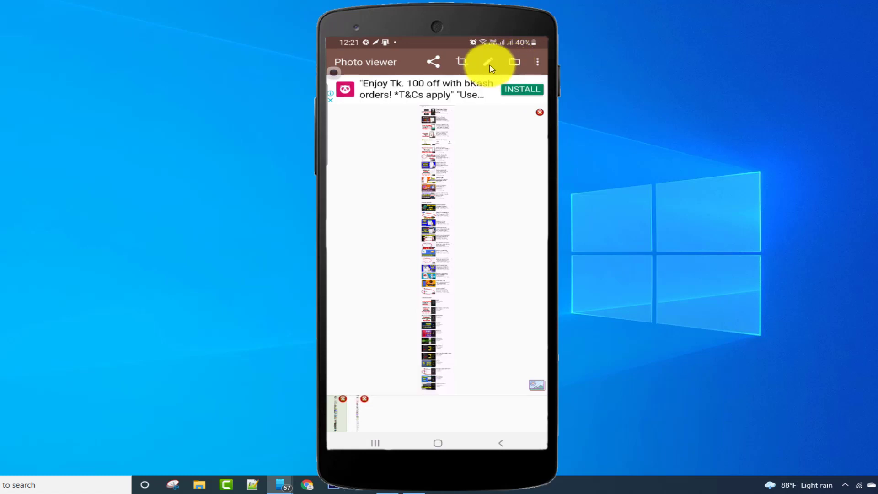
Step: Draw a red freehand squiggle and red straight lines forming a diamond
{"action": "left_click", "coordinate": [488, 61]}
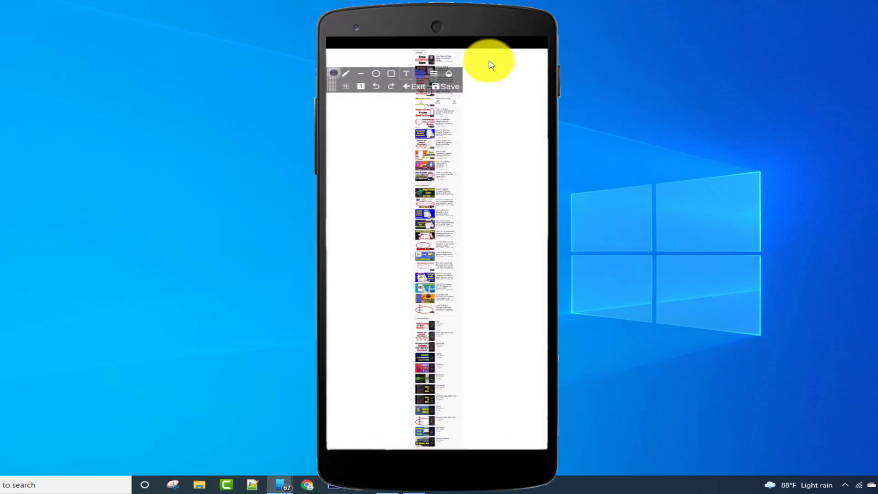
{"action": "left_click", "coordinate": [346, 74]}
{"action": "mouse_move", "coordinate": [358, 214]}
{"action": "left_mouse_down"}
{"action": "mouse_move", "coordinate": [354, 190]}
{"action": "mouse_move", "coordinate": [397, 181]}
{"action": "mouse_move", "coordinate": [392, 201]}
{"action": "mouse_move", "coordinate": [398, 170]}
{"action": "left_mouse_up"}
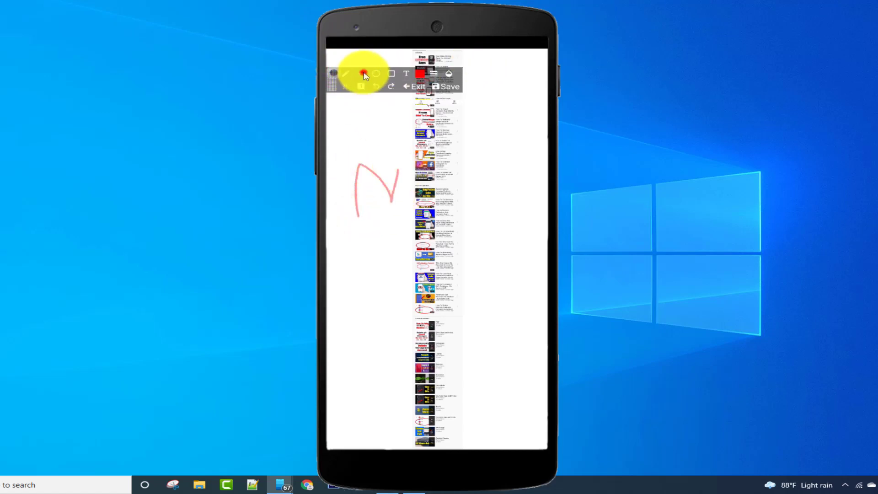
{"action": "left_click", "coordinate": [363, 74]}
{"action": "mouse_move", "coordinate": [355, 296]}
{"action": "left_mouse_down"}
{"action": "mouse_move", "coordinate": [390, 281]}
{"action": "mouse_move", "coordinate": [385, 275]}
{"action": "left_mouse_up"}
{"action": "mouse_move", "coordinate": [385, 274]}
{"action": "left_mouse_down"}
{"action": "mouse_move", "coordinate": [398, 292]}
{"action": "mouse_move", "coordinate": [363, 309]}
{"action": "mouse_move", "coordinate": [358, 296]}
{"action": "left_mouse_up"}
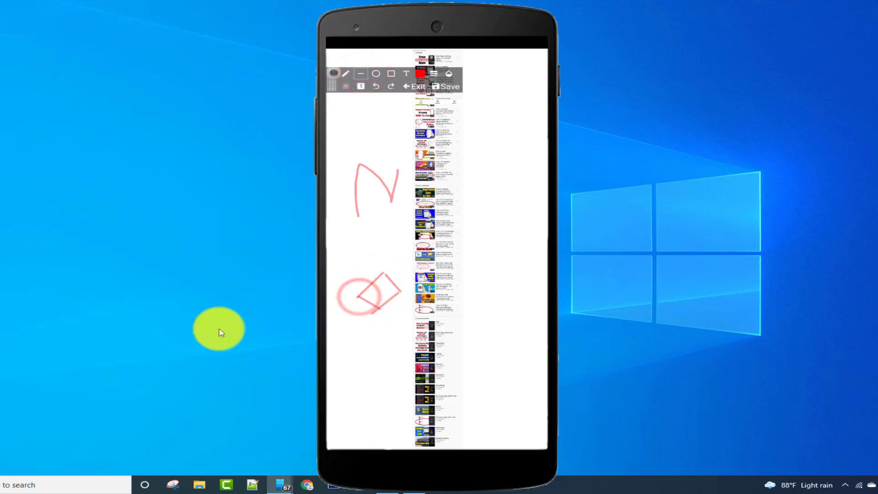
Step: Add a red circle at top right, undo the extra large circle, and draw a red rectangle
{"action": "left_click", "coordinate": [376, 76]}
{"action": "mouse_move", "coordinate": [472, 146]}
{"action": "left_mouse_down"}
{"action": "mouse_move", "coordinate": [506, 186]}
{"action": "mouse_move", "coordinate": [494, 147]}
{"action": "left_mouse_up"}
{"action": "left_click", "coordinate": [372, 75]}
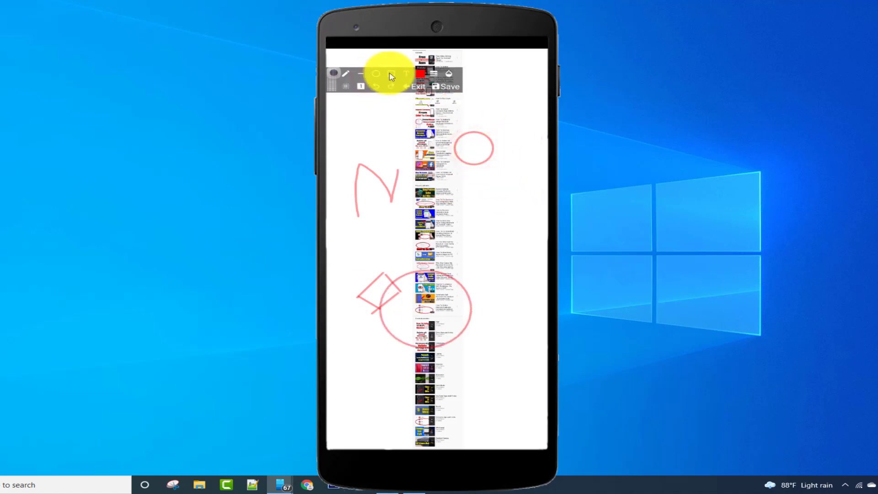
{"action": "left_click", "coordinate": [376, 86]}
{"action": "left_click", "coordinate": [391, 73]}
{"action": "mouse_move", "coordinate": [458, 235]}
{"action": "left_mouse_down"}
{"action": "mouse_move", "coordinate": [477, 266]}
{"action": "mouse_move", "coordinate": [502, 273]}
{"action": "left_mouse_up"}
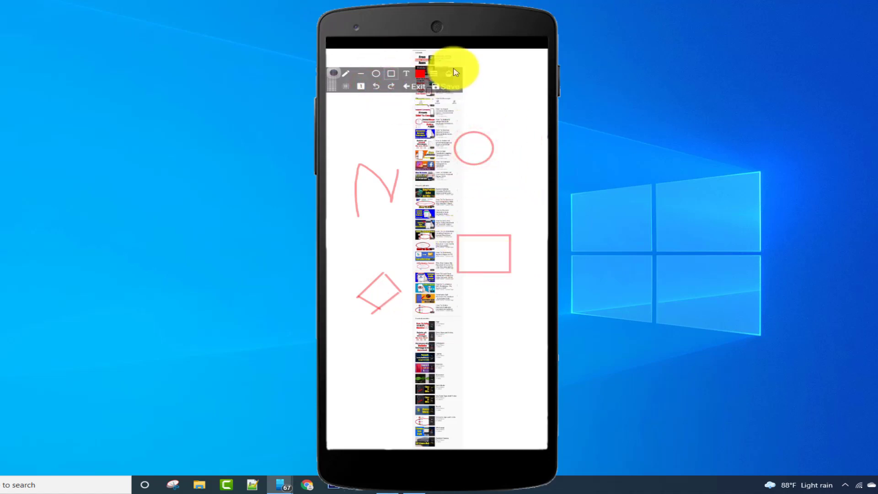
Step: Add the text 'techvideos' and place it beside the shapes
{"action": "left_click", "coordinate": [408, 74]}
{"action": "type", "text": "techvideos"}
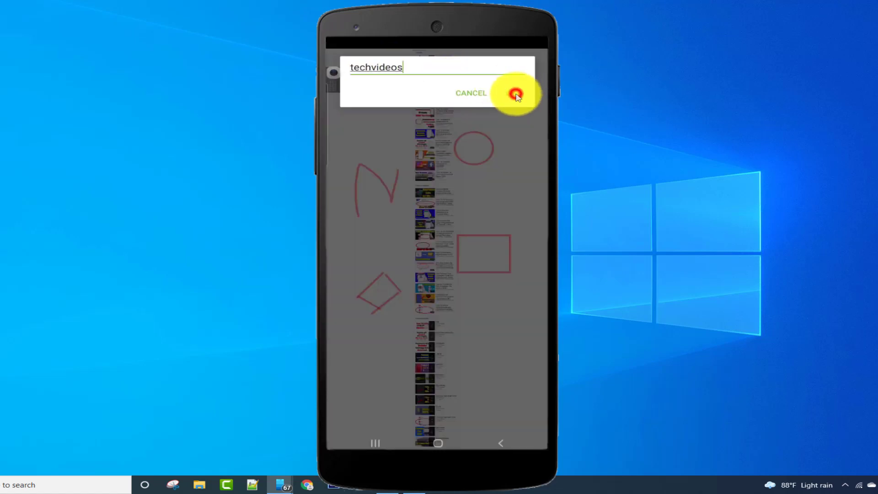
{"action": "left_click", "coordinate": [516, 95]}
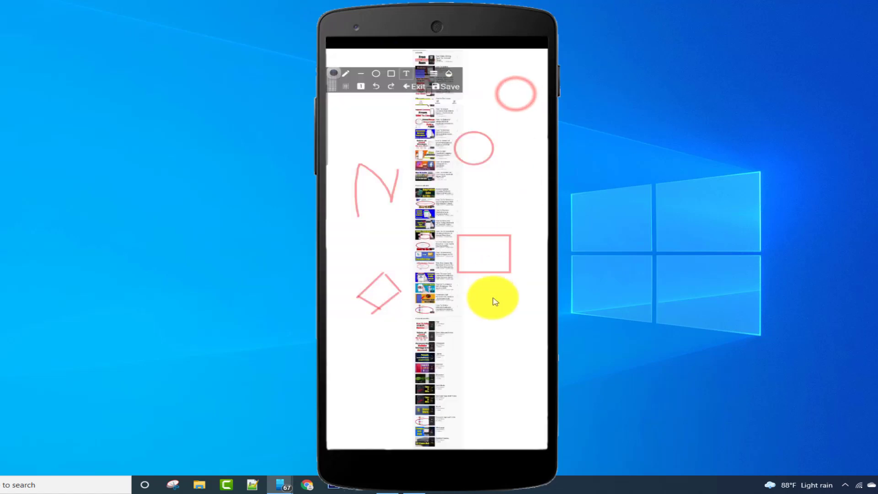
{"action": "left_click", "coordinate": [490, 340]}
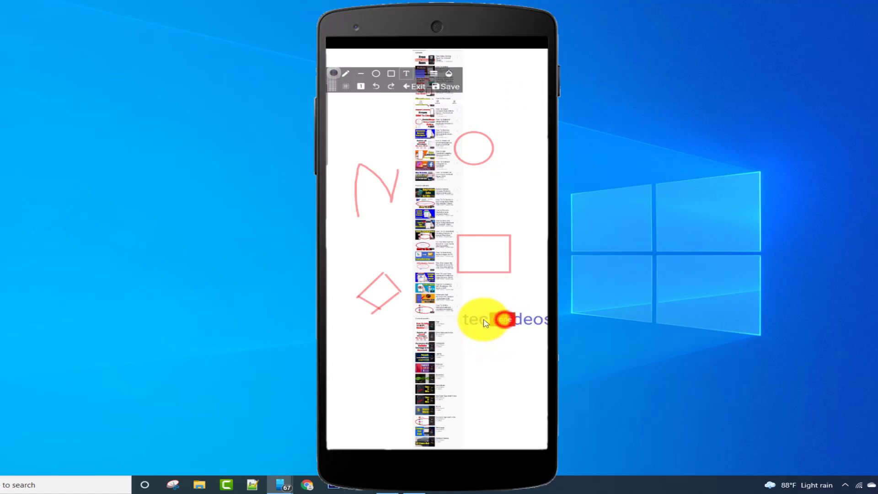
Step: Make the text black with 50% opacity and bring up the save prompt
{"action": "left_click", "coordinate": [422, 74]}
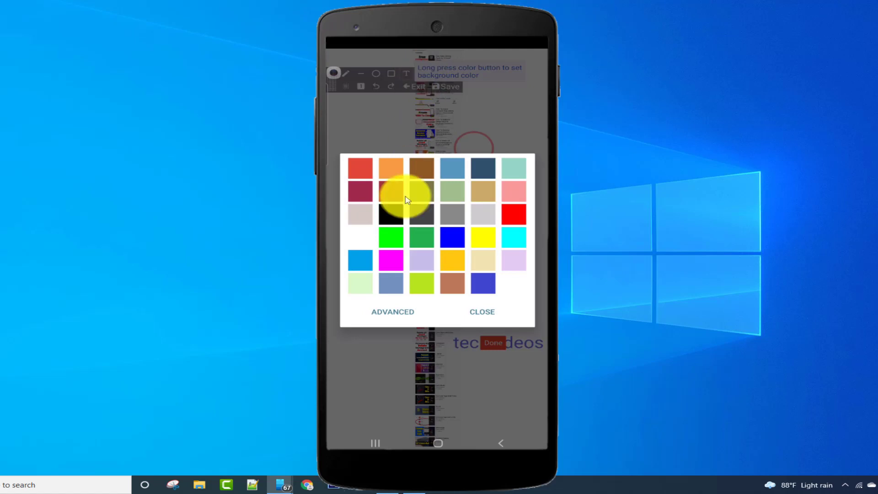
{"action": "left_click", "coordinate": [391, 215]}
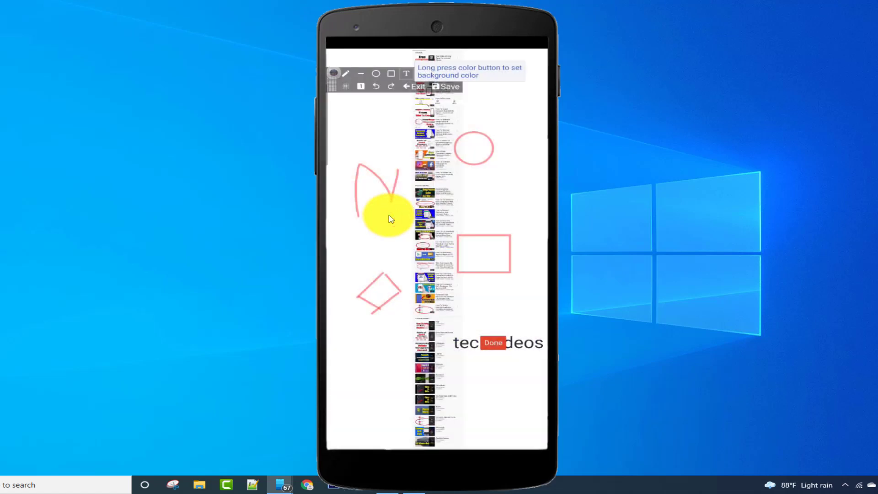
{"action": "left_click", "coordinate": [448, 74]}
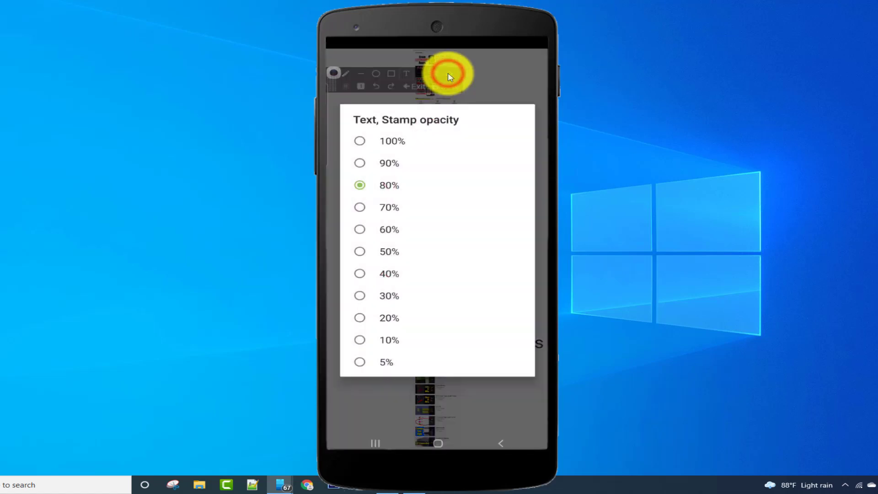
{"action": "left_click", "coordinate": [383, 141]}
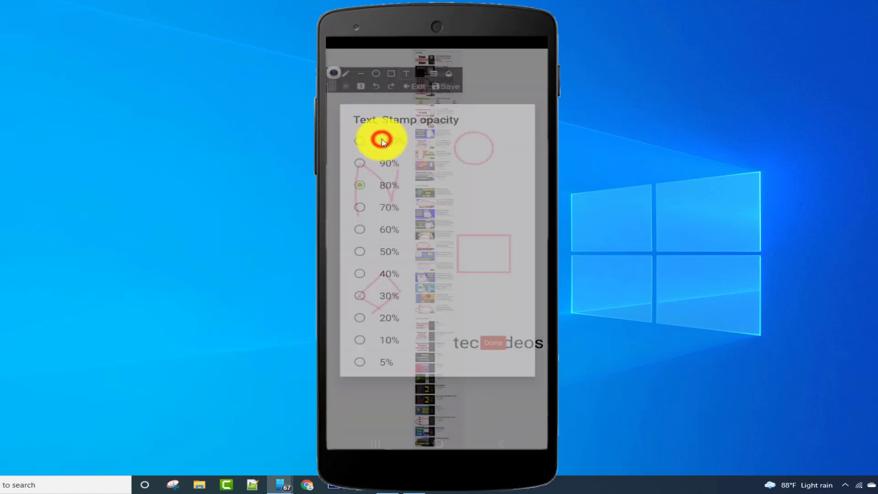
{"action": "left_click", "coordinate": [451, 73]}
{"action": "left_click", "coordinate": [401, 249]}
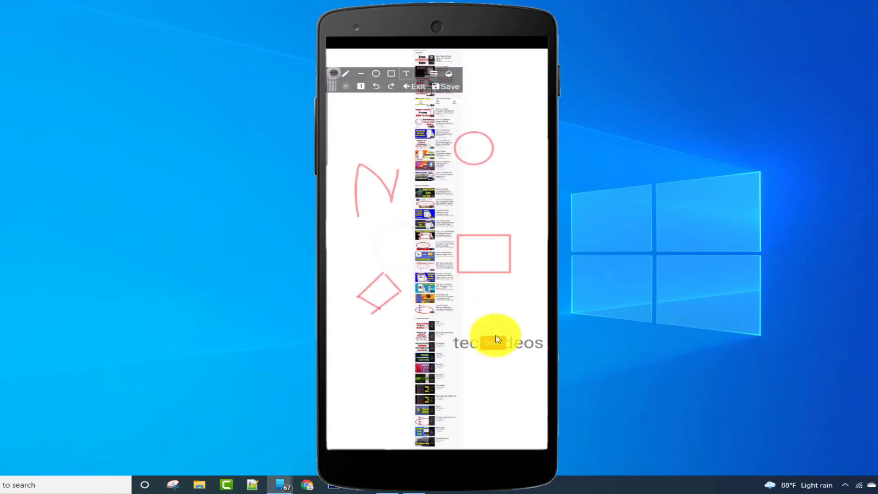
{"action": "left_click", "coordinate": [447, 87]}
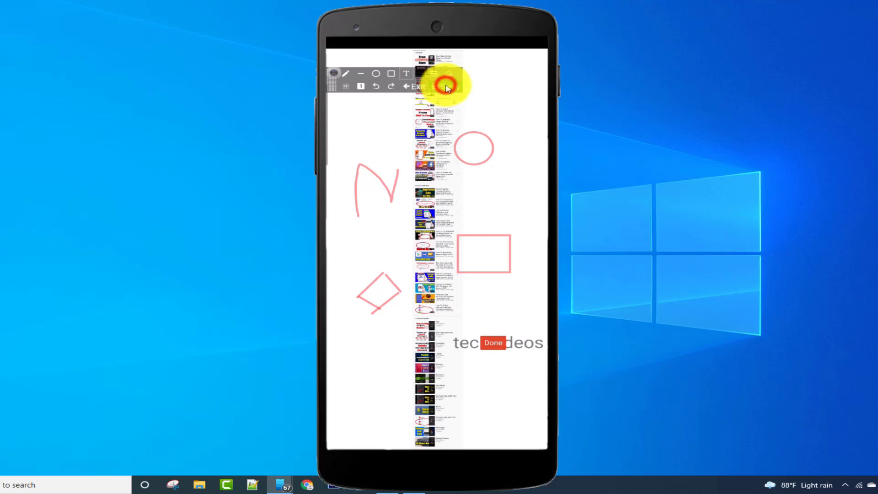
Step: Choose SAVE WITH BG to save the annotated screenshot with its background
{"action": "left_click", "coordinate": [461, 271]}
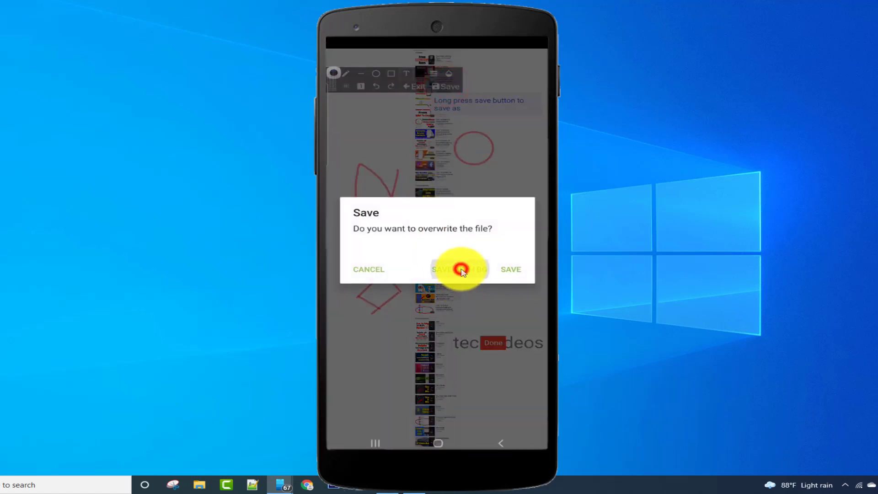